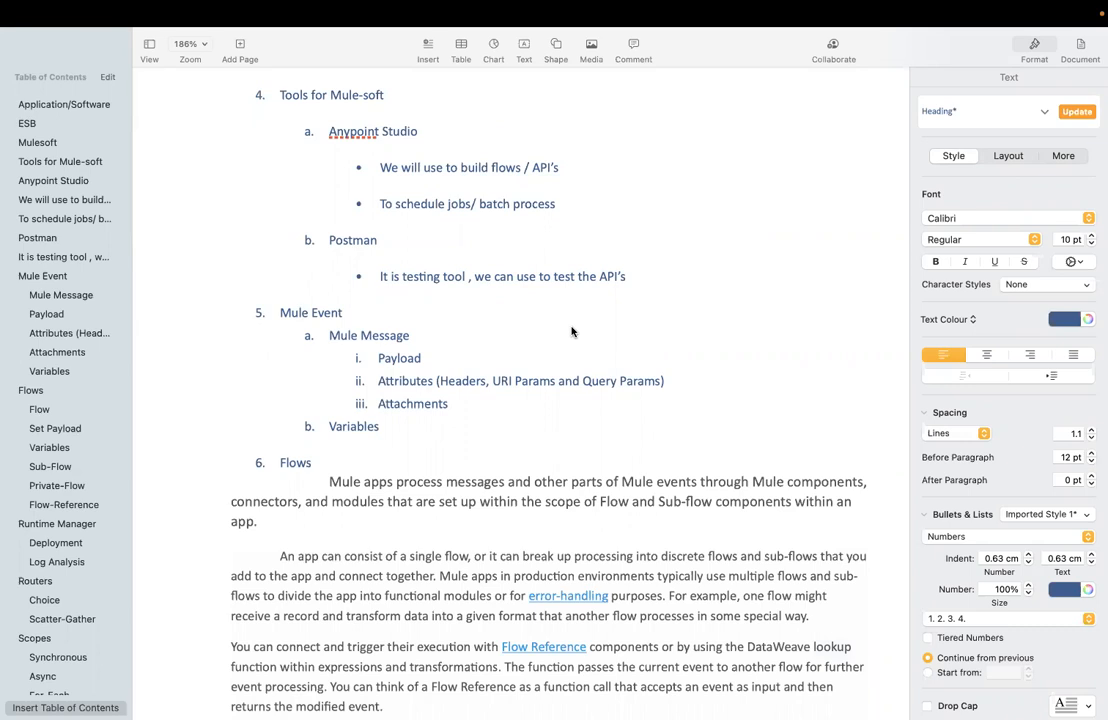
Step: Review the Mule Event notes in Pages (Mule Message: Payload, Attributes, Attachments; Variables), then switch to draw.io
left_click(502, 342)
key("Up")
key("Down")
key("Down")
key("Right")
key("Right")
left_click_drag(456, 404, 329, 336)
left_click(454, 427)
key("super+Tab")
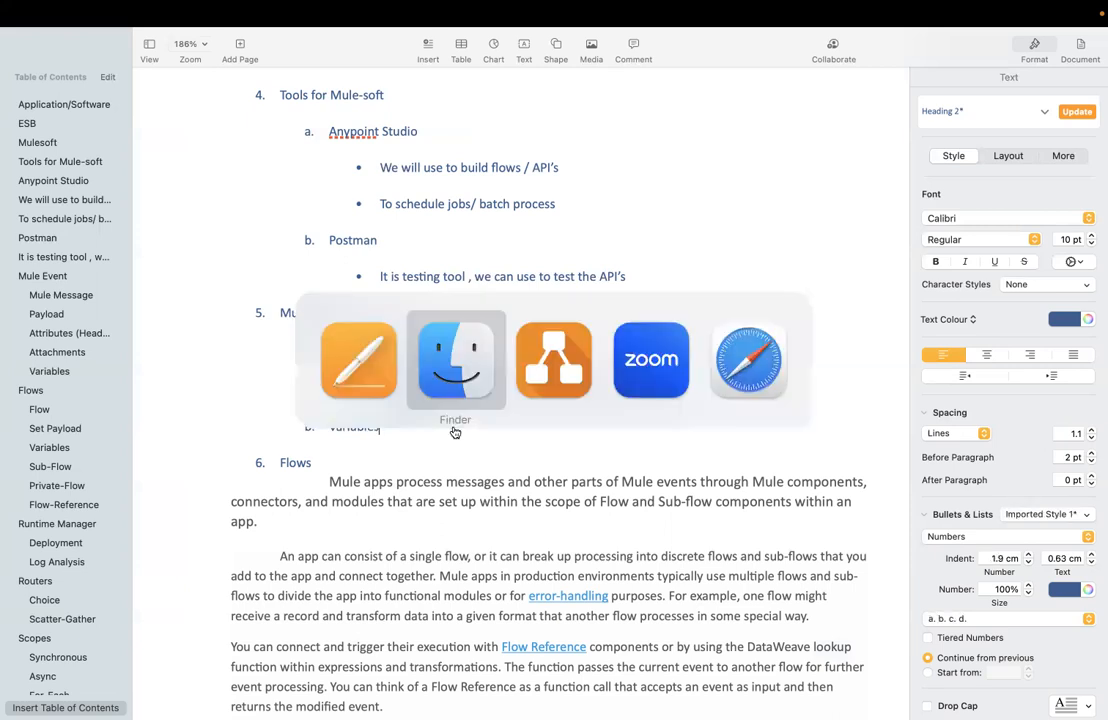
key("super+Tab")
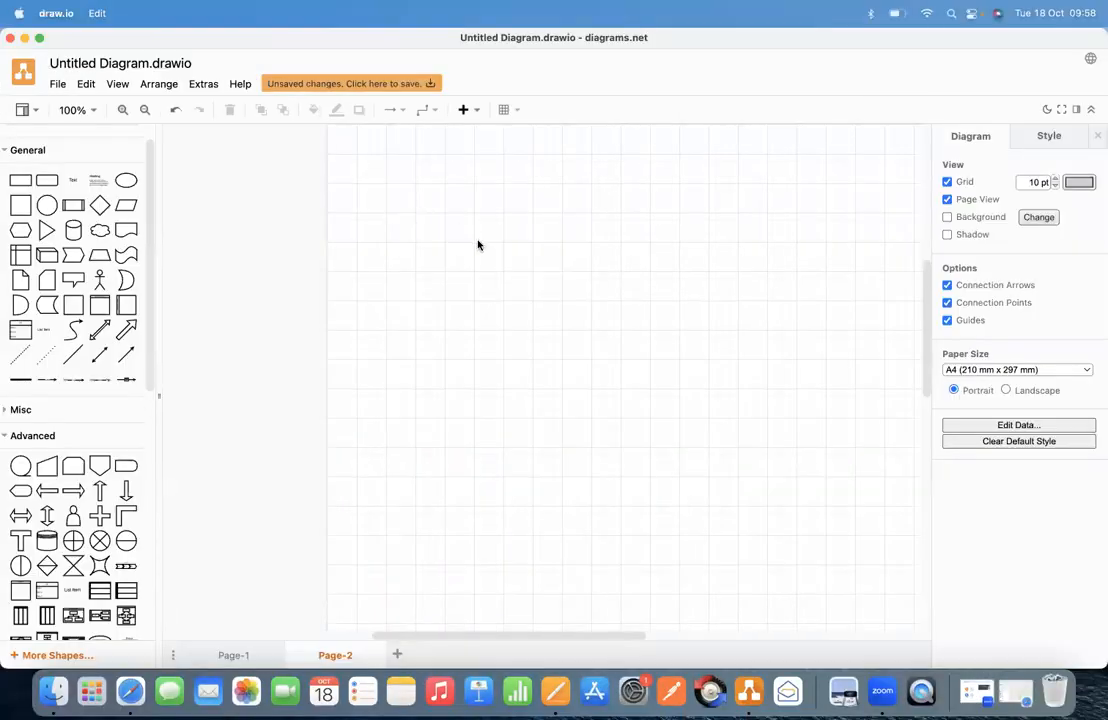
Step: Add a rounded rectangle to Page-2 and stretch it to about 170 x 240
left_click_drag(467, 638, 504, 645)
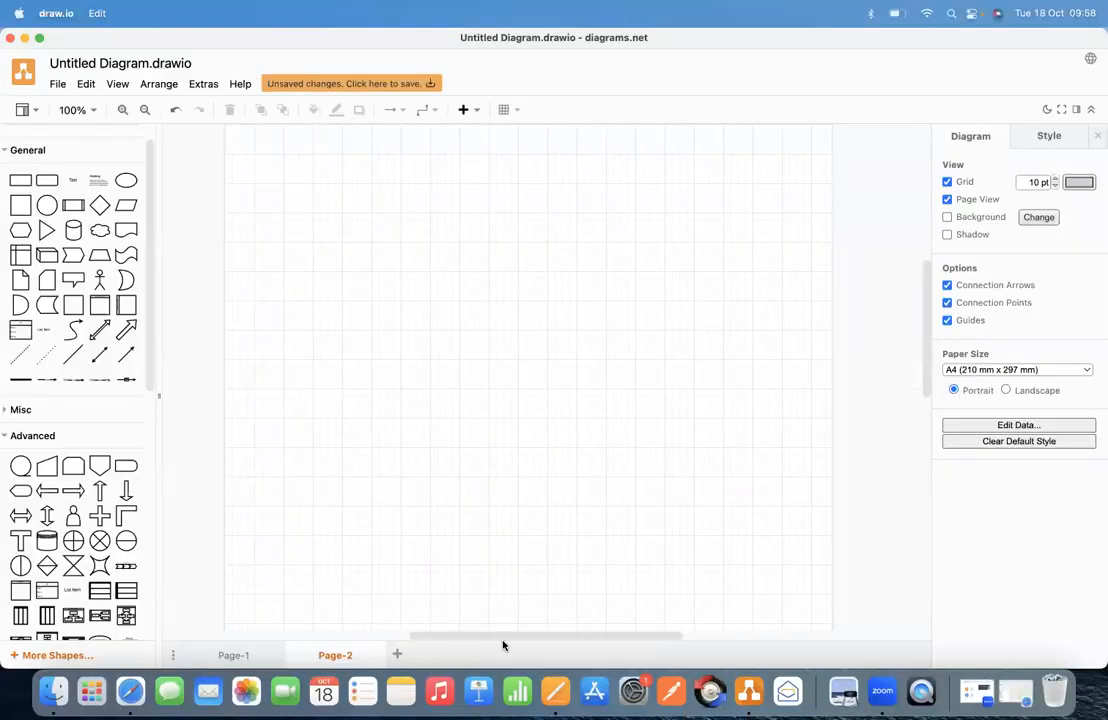
mouse_move(47, 197)
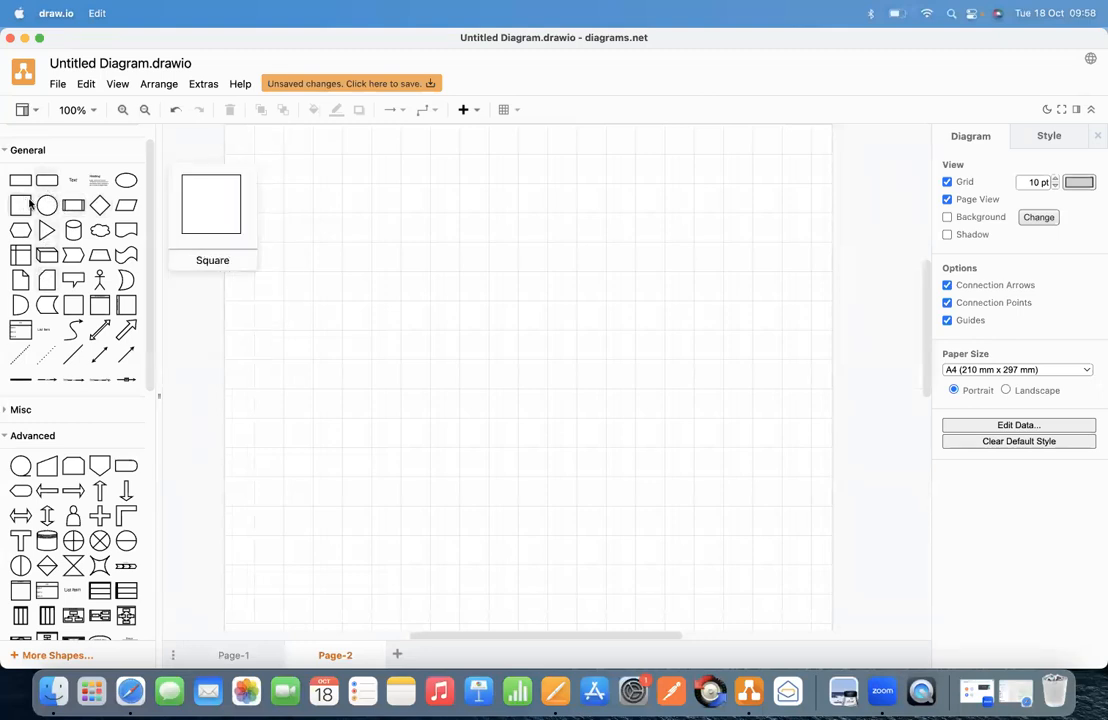
left_click(45, 186)
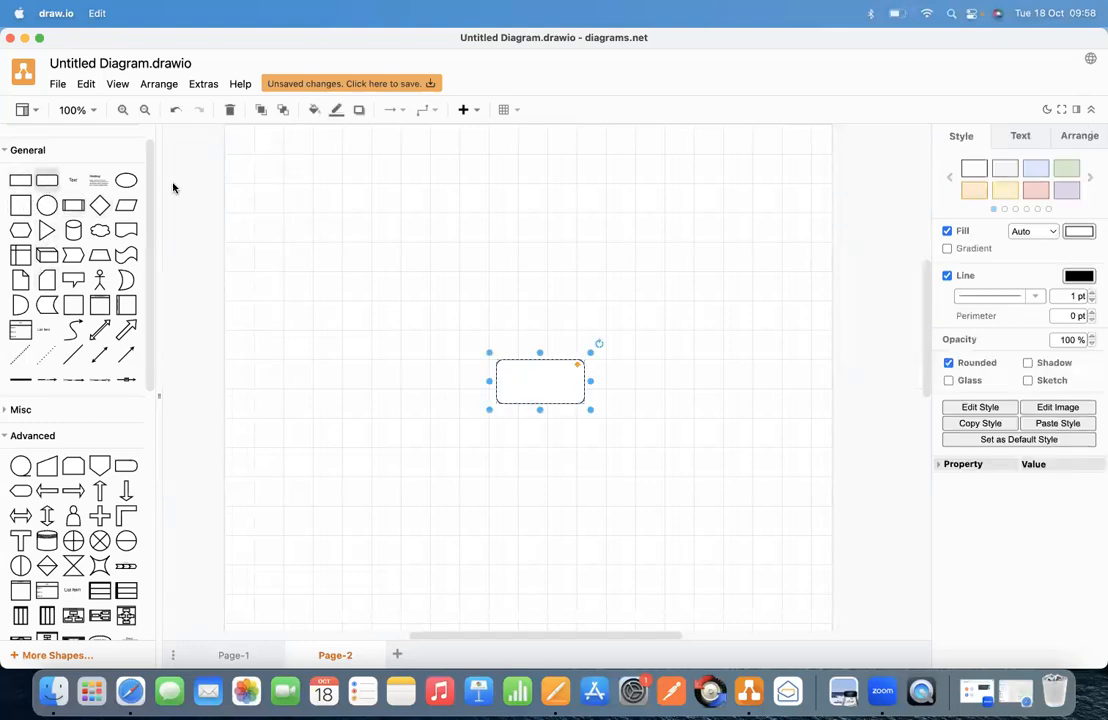
left_click_drag(539, 354, 527, 228)
left_click_drag(585, 314, 619, 316)
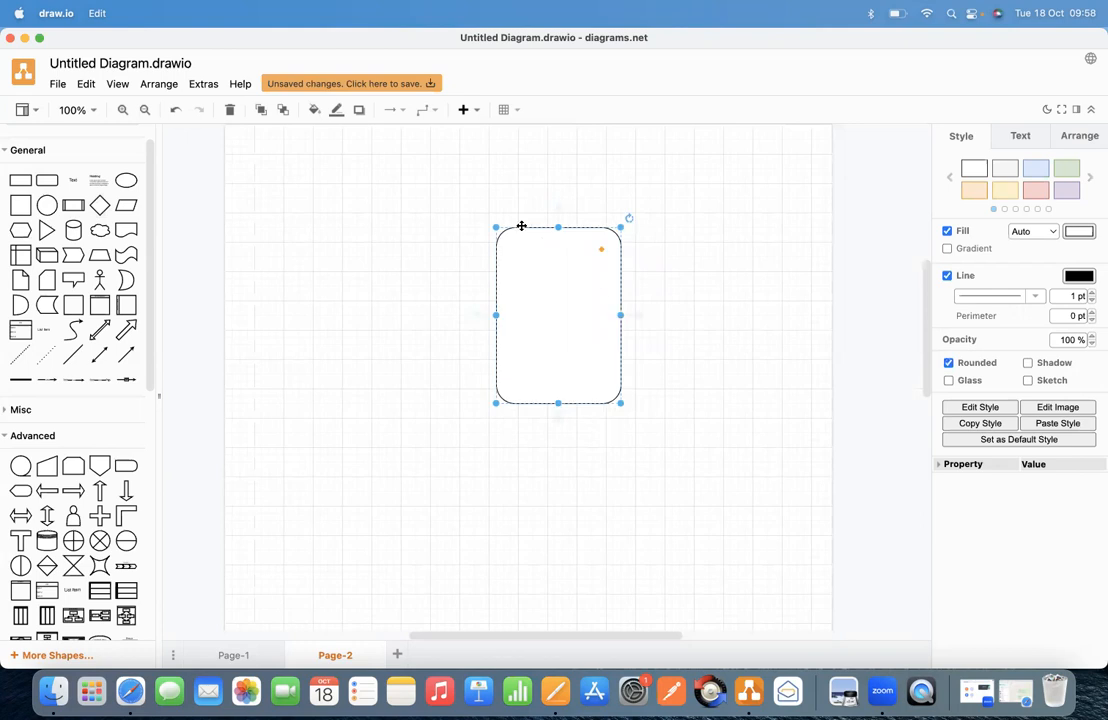
left_click(470, 223)
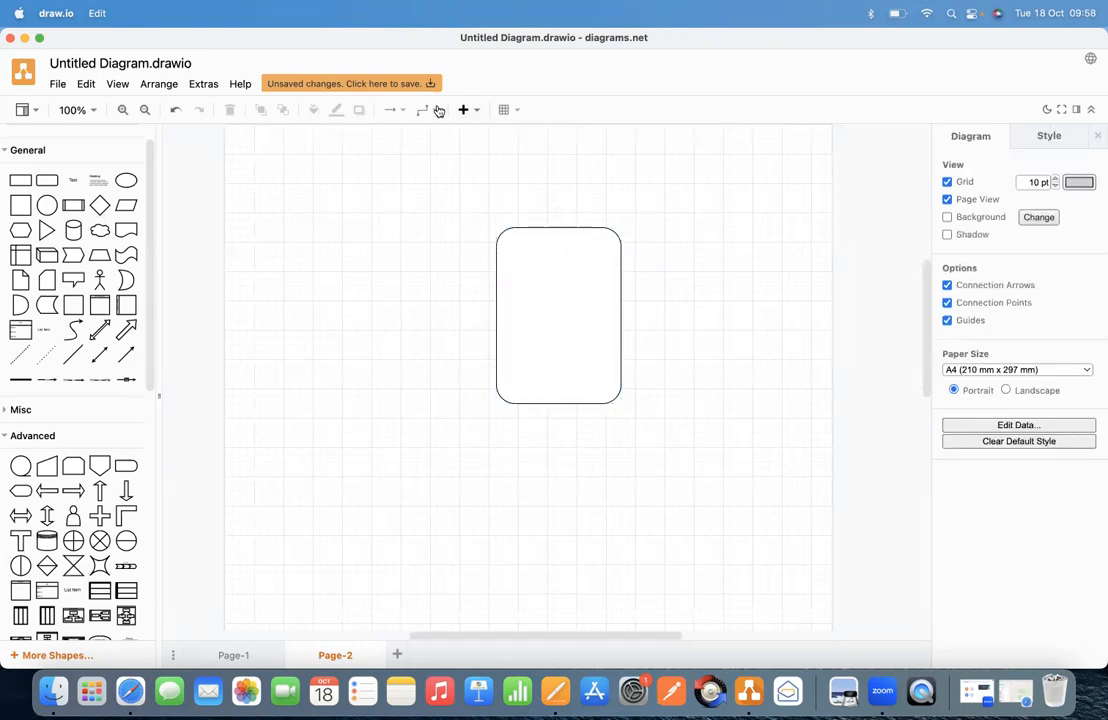
Step: Add a 'Mule ESB' text label above the rounded rectangle
double_click(546, 207)
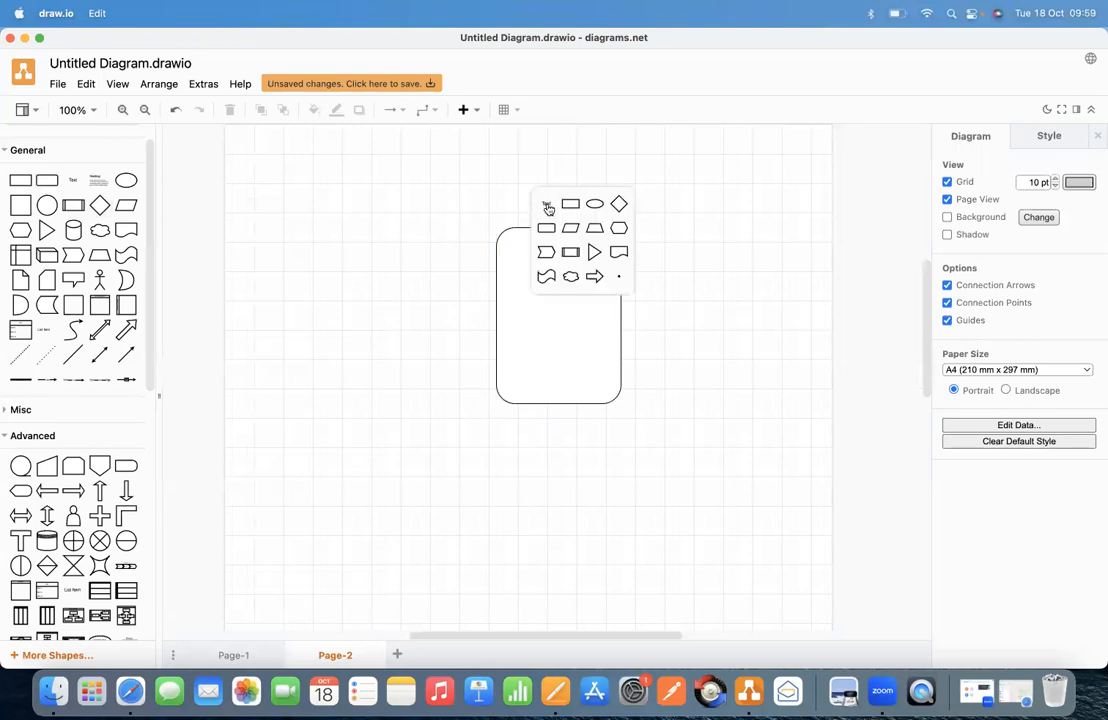
left_click(546, 207)
type("Mule")
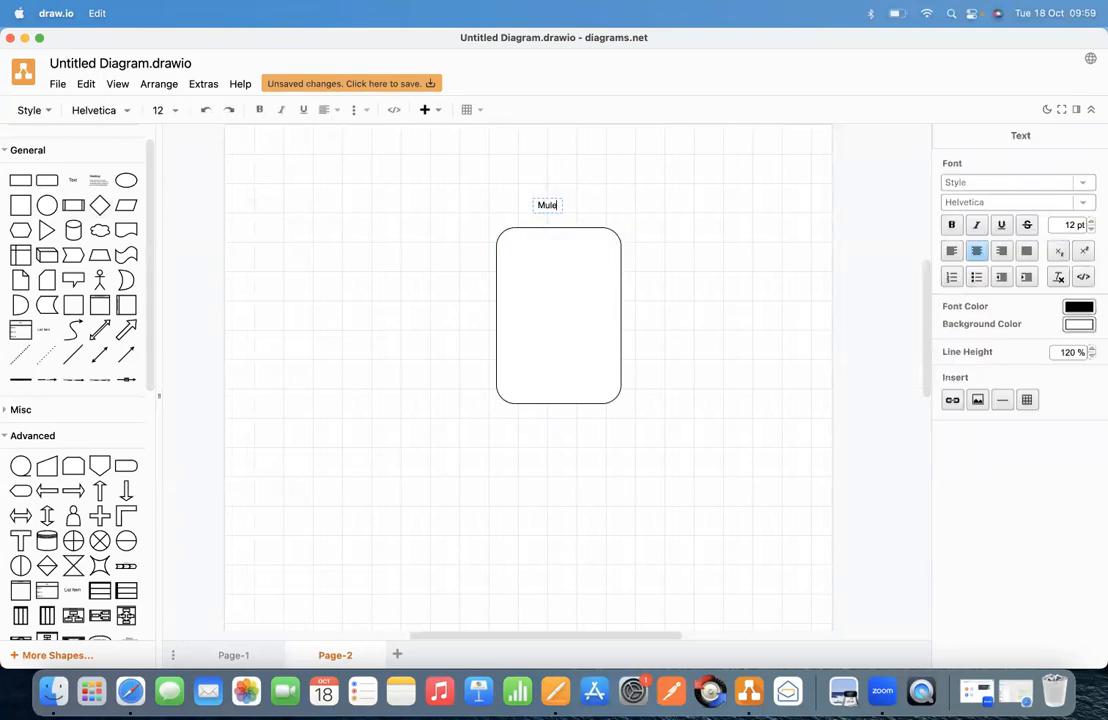
type(" ESB")
left_click(618, 200)
Step: Move and enlarge the rounded rectangle so it encloses the Mule ESB label near its top
left_click_drag(581, 240, 618, 263)
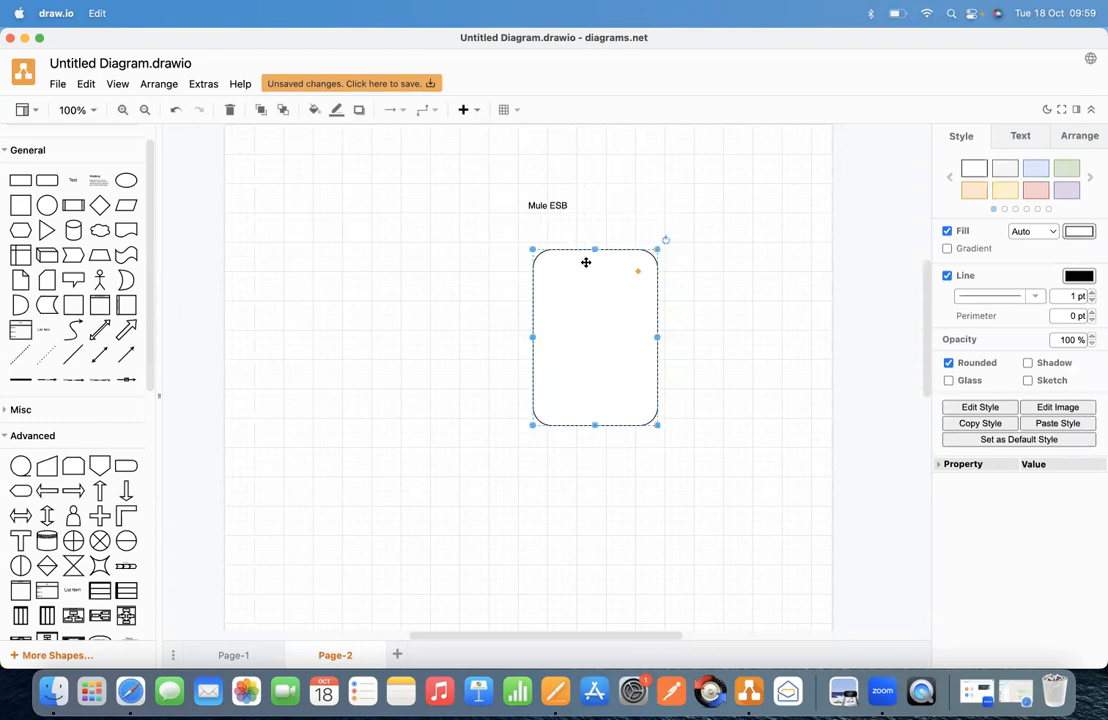
left_click_drag(533, 250, 444, 163)
left_click_drag(658, 293, 717, 296)
left_click_drag(581, 425, 581, 462)
left_click(781, 254)
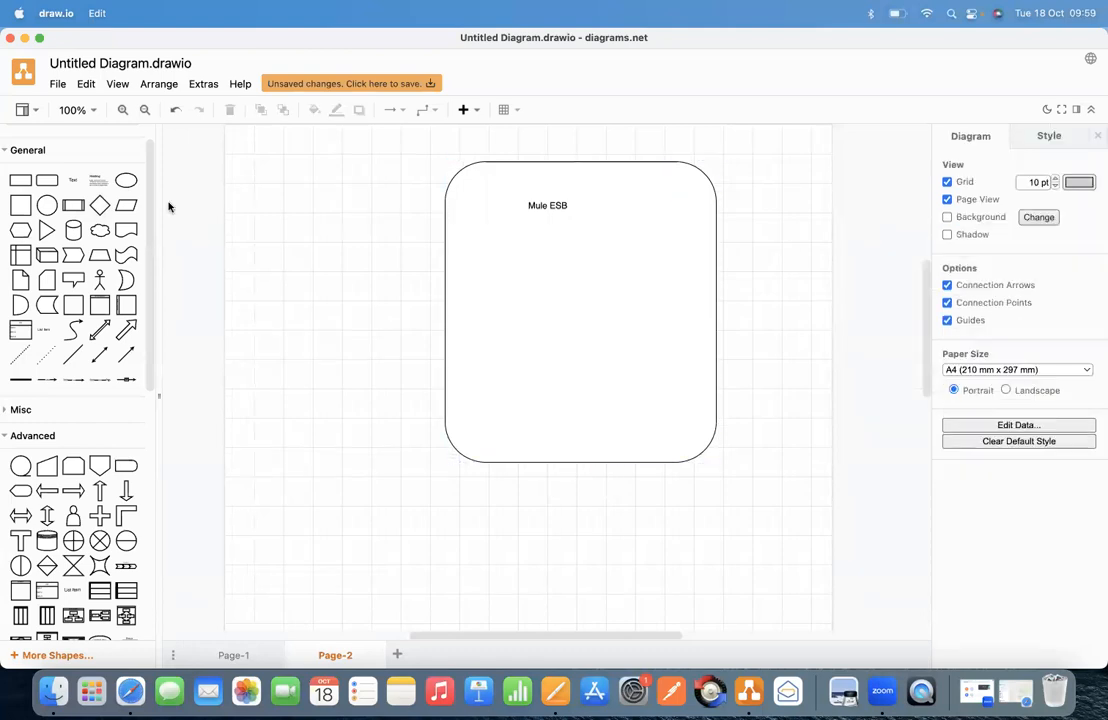
Step: Add a second rounded rectangle inside the big box, sized about 210 x 260
left_click(21, 179)
left_click_drag(524, 373, 539, 259)
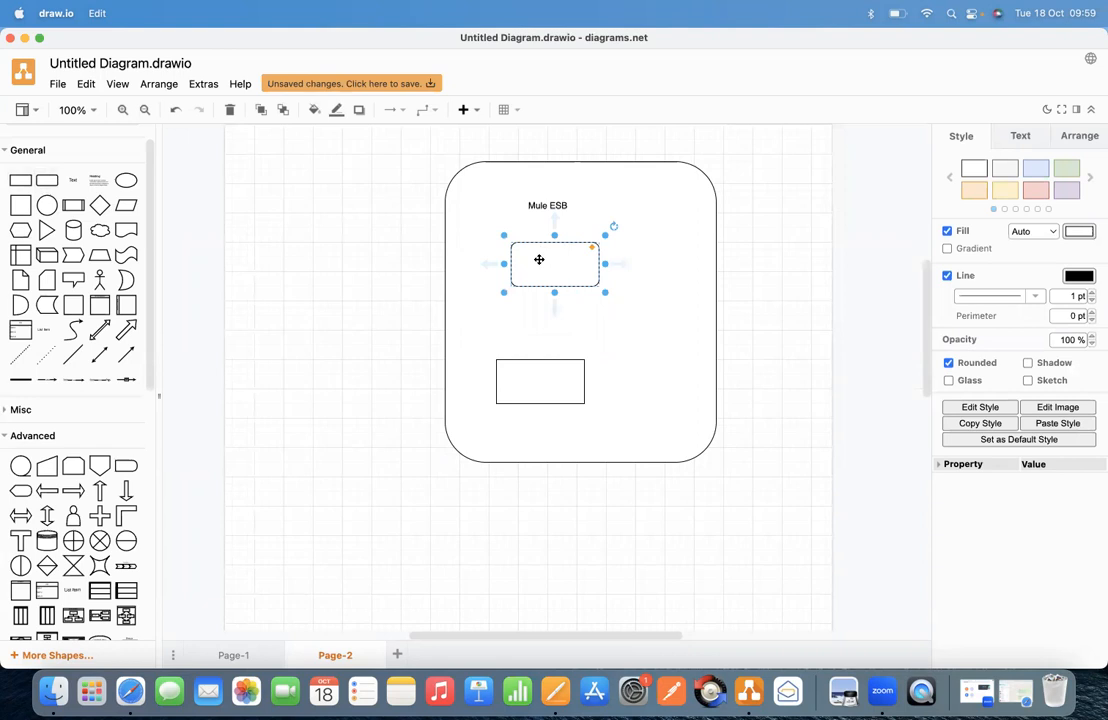
key("super+z")
key("Escape")
key("super+z")
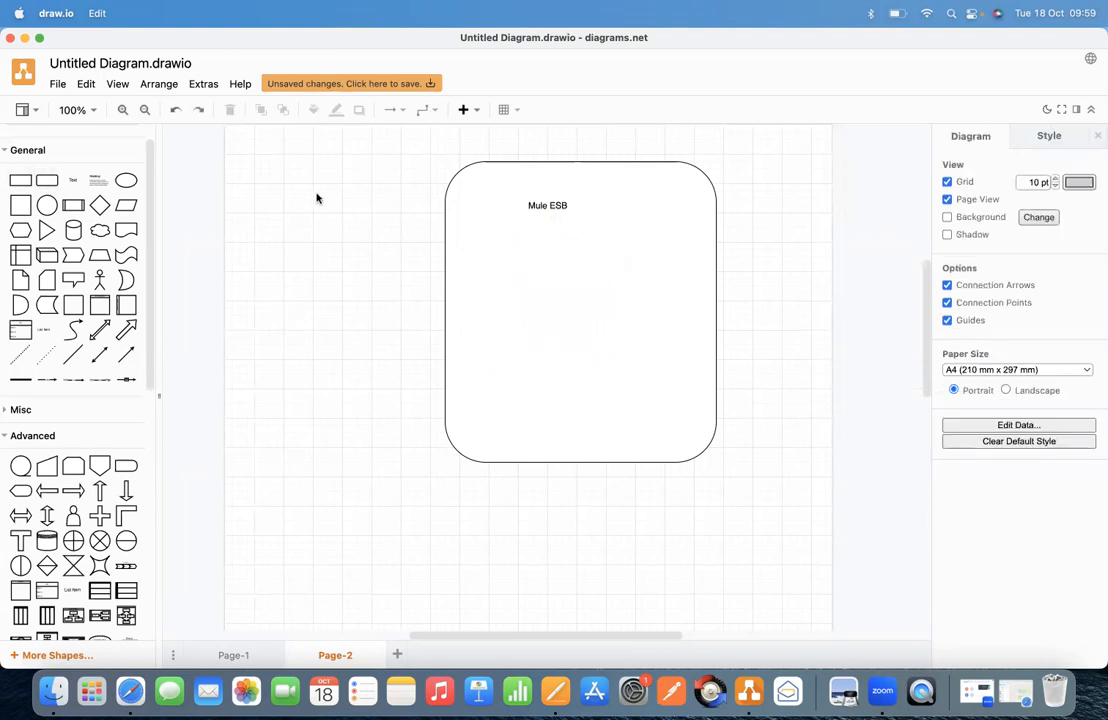
key("super+shift+z")
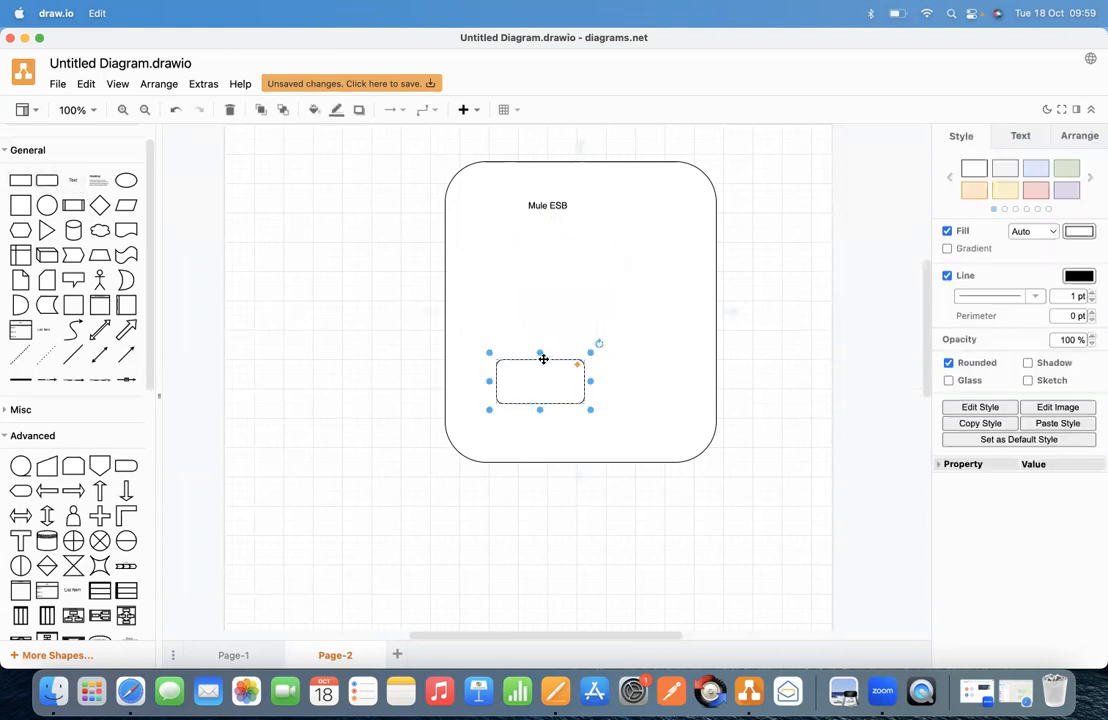
left_click_drag(536, 355, 540, 235)
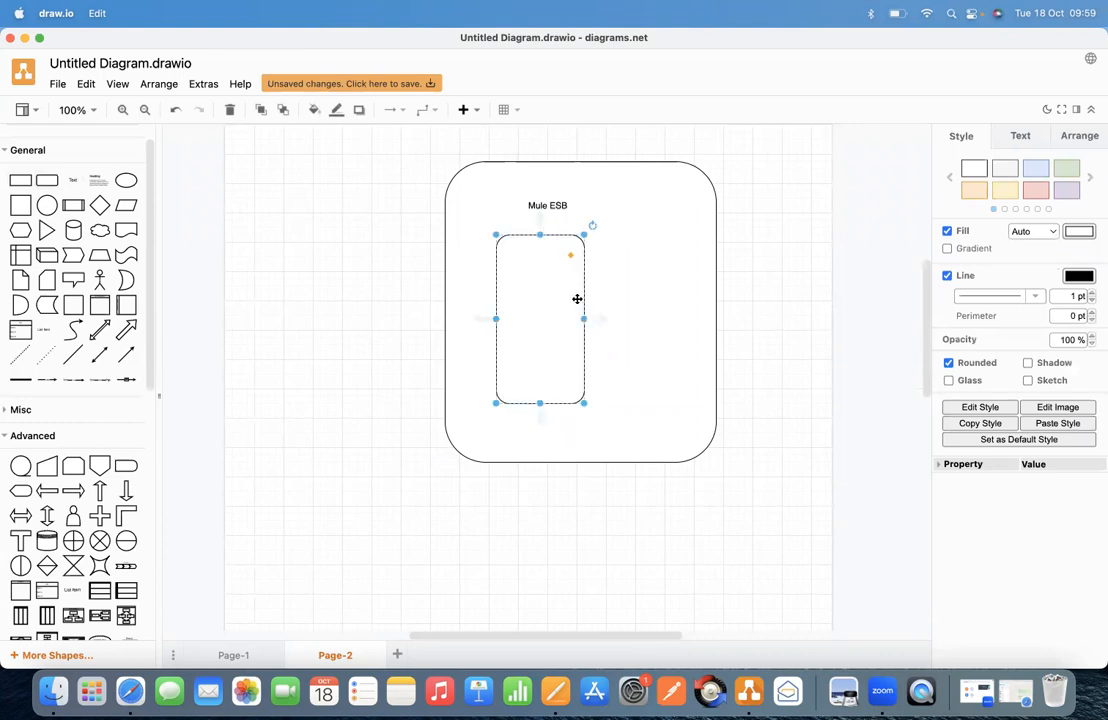
left_click_drag(584, 318, 608, 302)
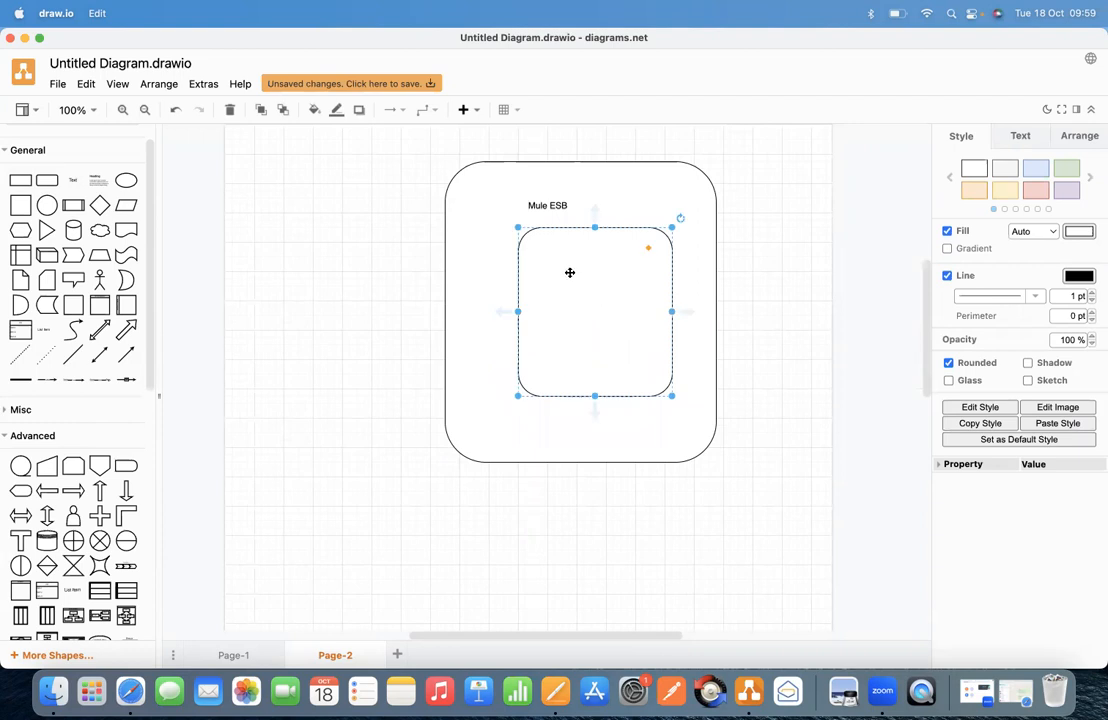
left_click_drag(595, 396, 595, 418)
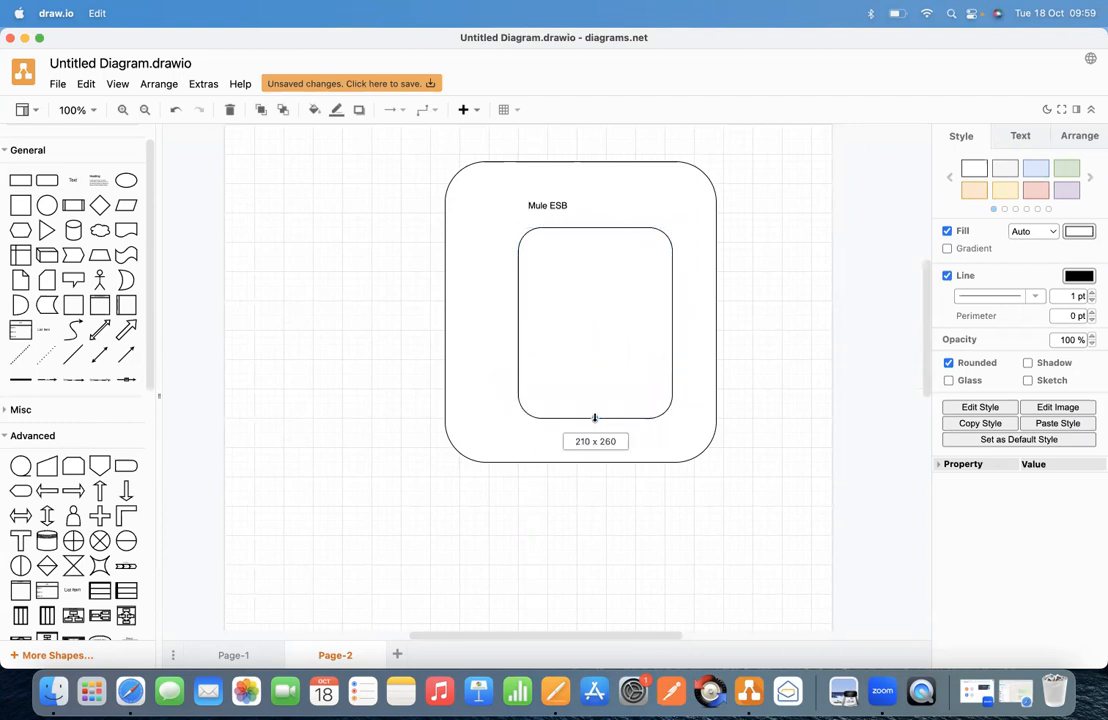
Step: Move the Mule ESB label to the top-left corner and enlarge the inner box to 230 x 280
left_click(545, 205)
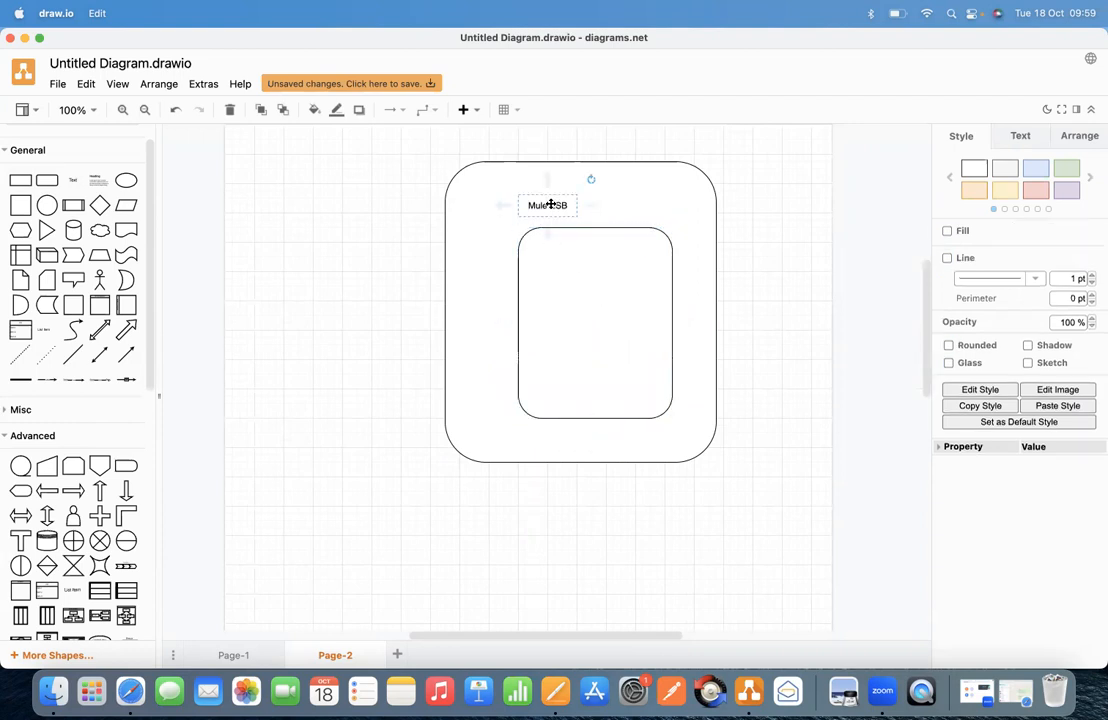
left_click_drag(545, 205, 499, 180)
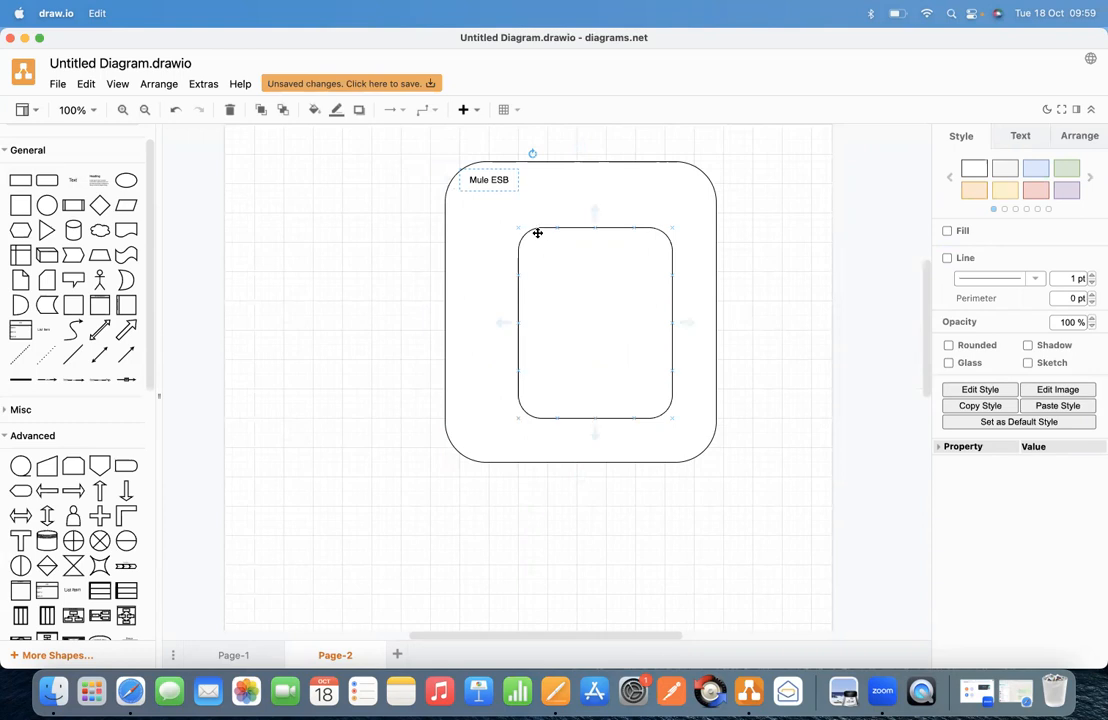
left_click(524, 230)
left_click(564, 230)
left_click_drag(517, 228, 496, 205)
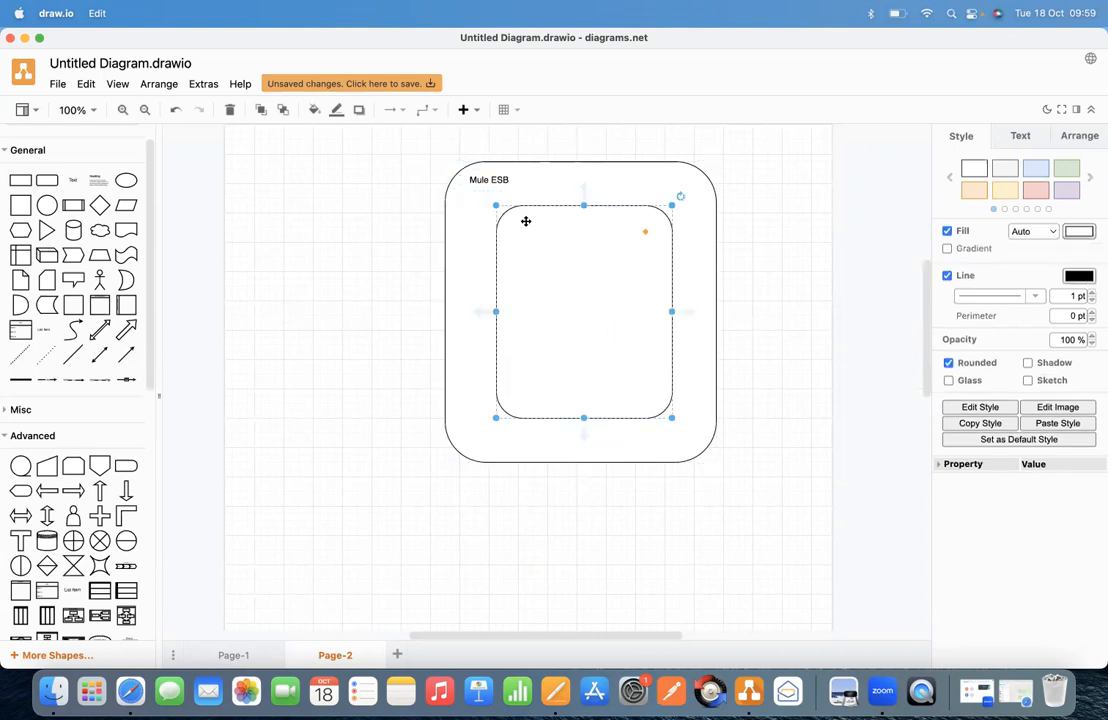
double_click(526, 221)
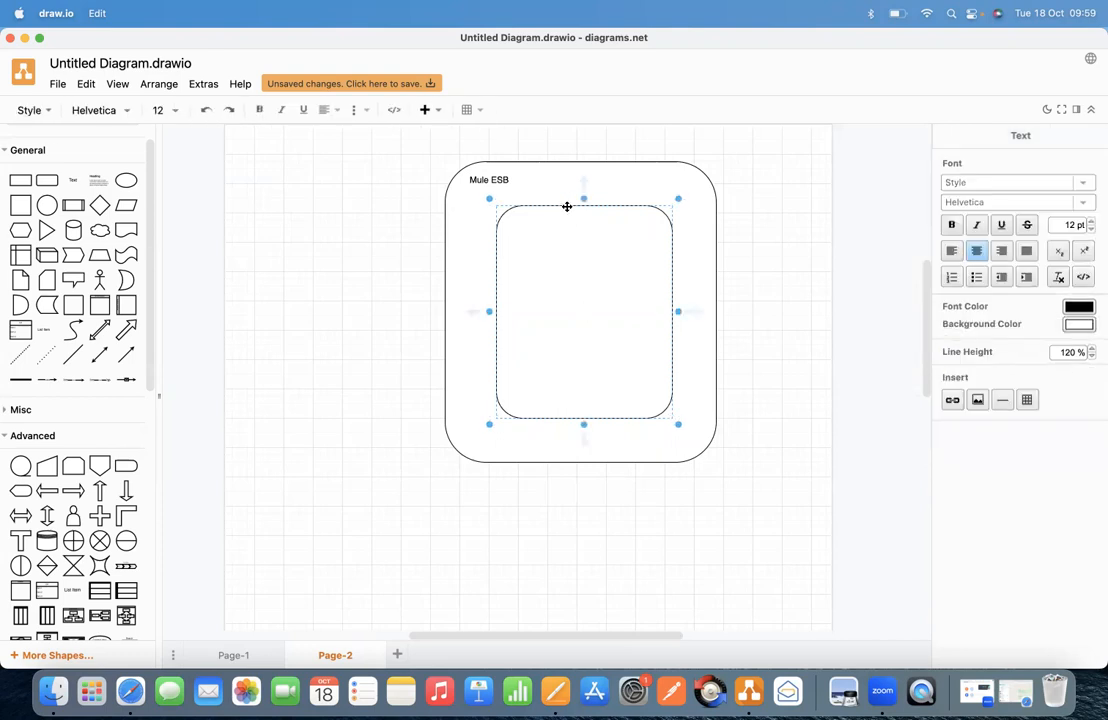
Step: Add a 'Mule Event' text label and move it into the inner box's top-left corner
left_click(728, 183)
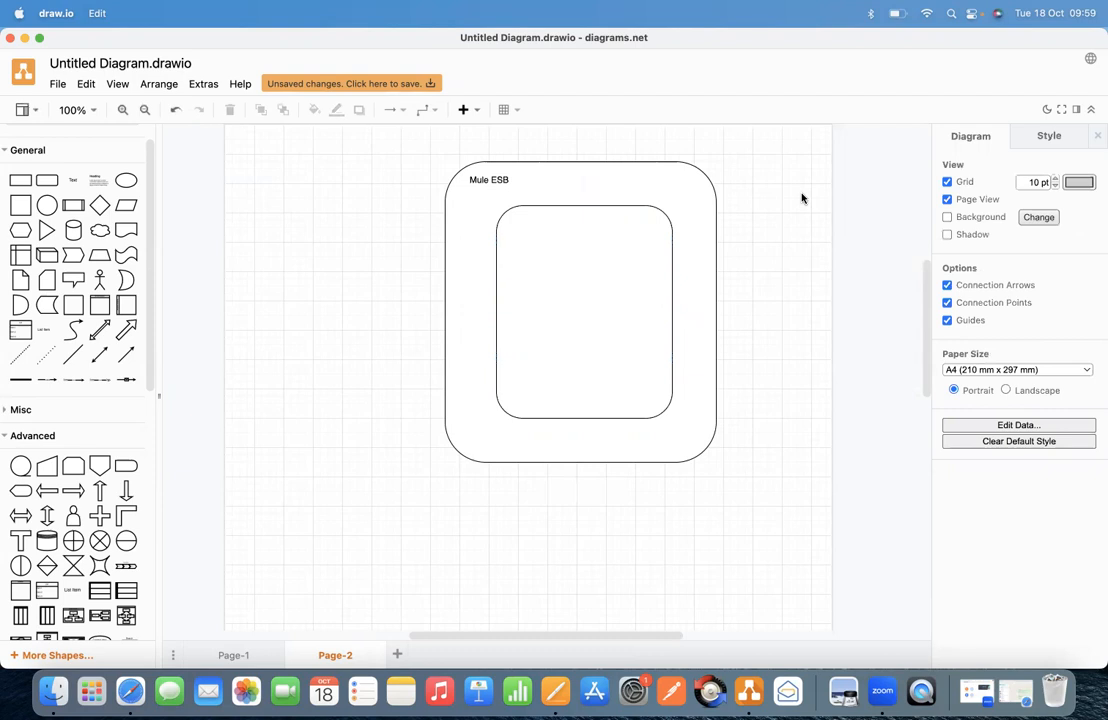
double_click(737, 215)
left_click(737, 213)
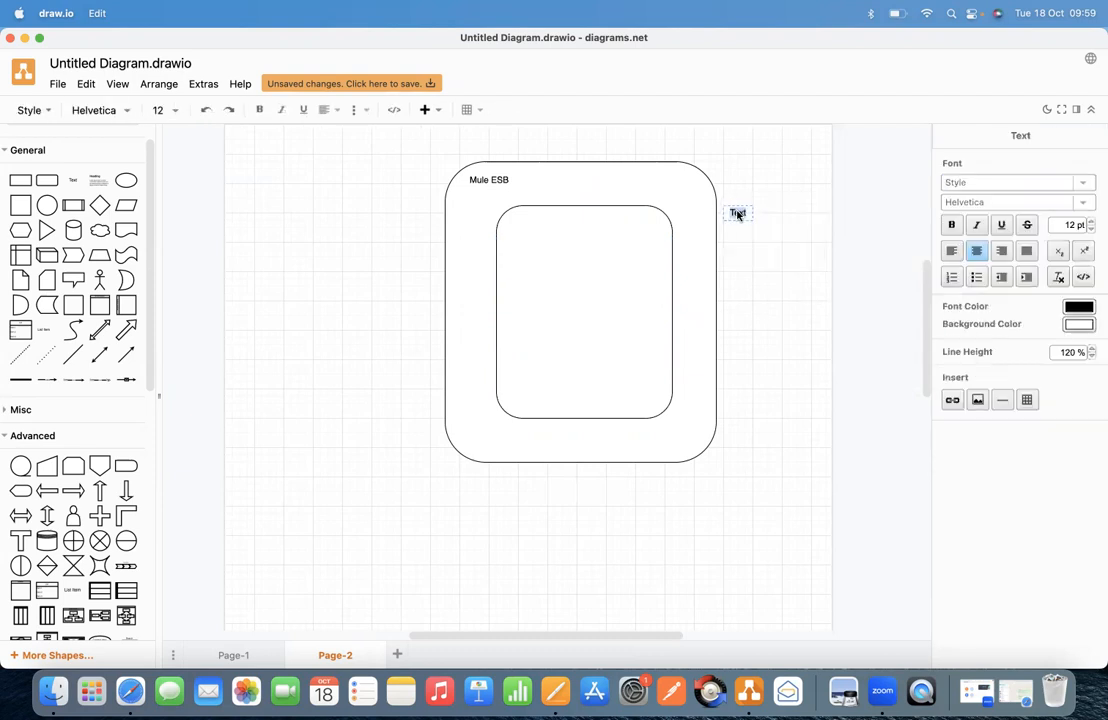
type("Mule Event")
left_click(809, 274)
left_click(742, 215)
left_click_drag(742, 215, 533, 231)
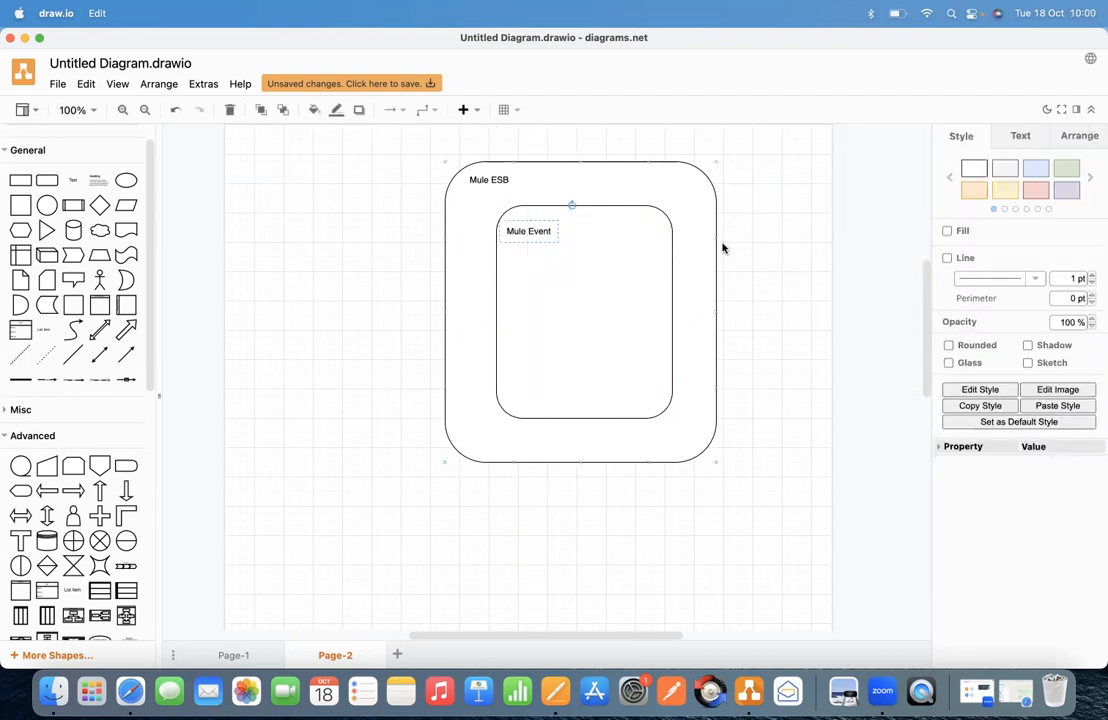
Step: Place an empty rectangle inside the Mule Event box, then return to the Pages notes
left_click(569, 285)
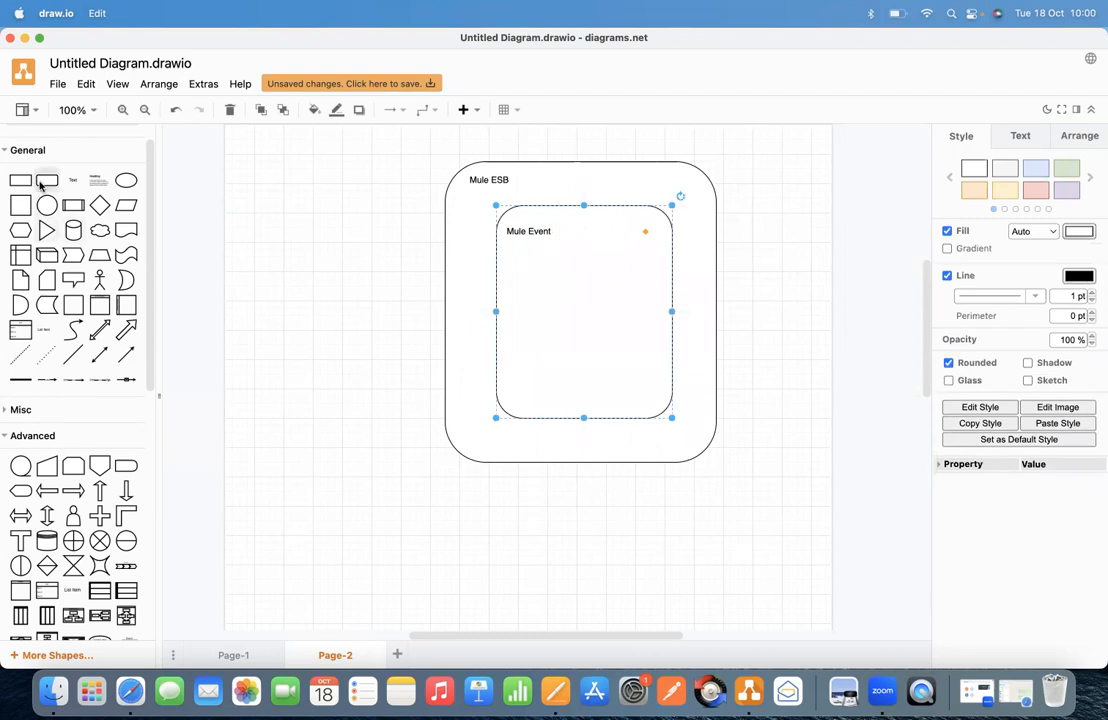
left_click_drag(20, 180, 550, 277)
double_click(550, 277)
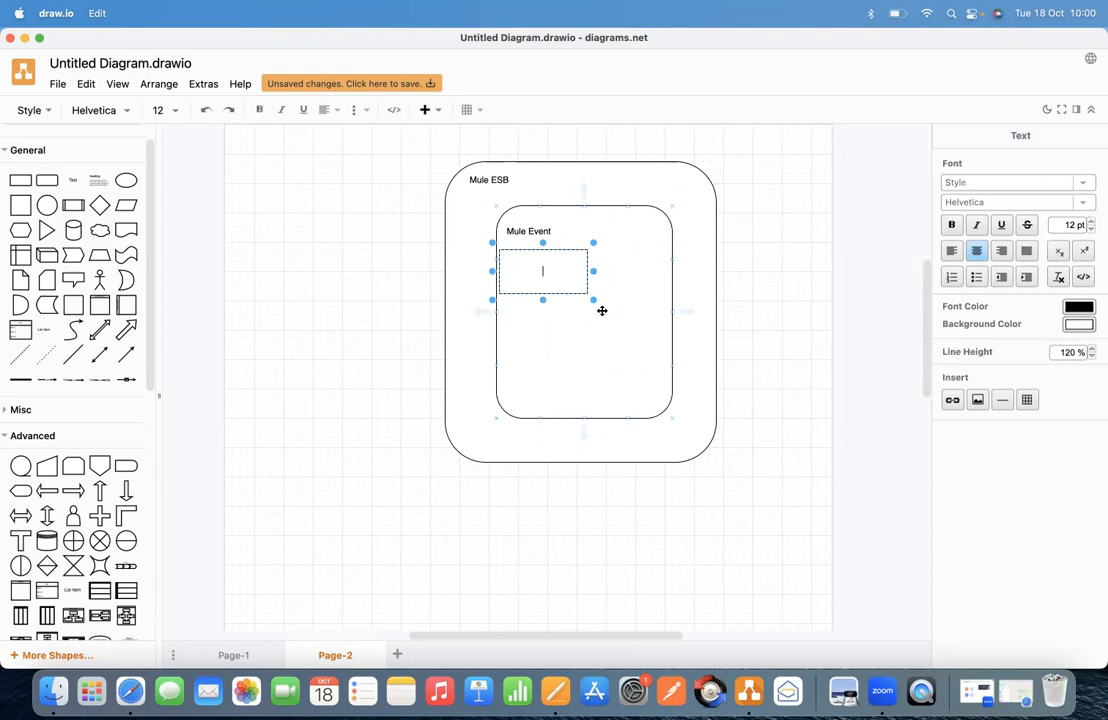
key("super+Tab")
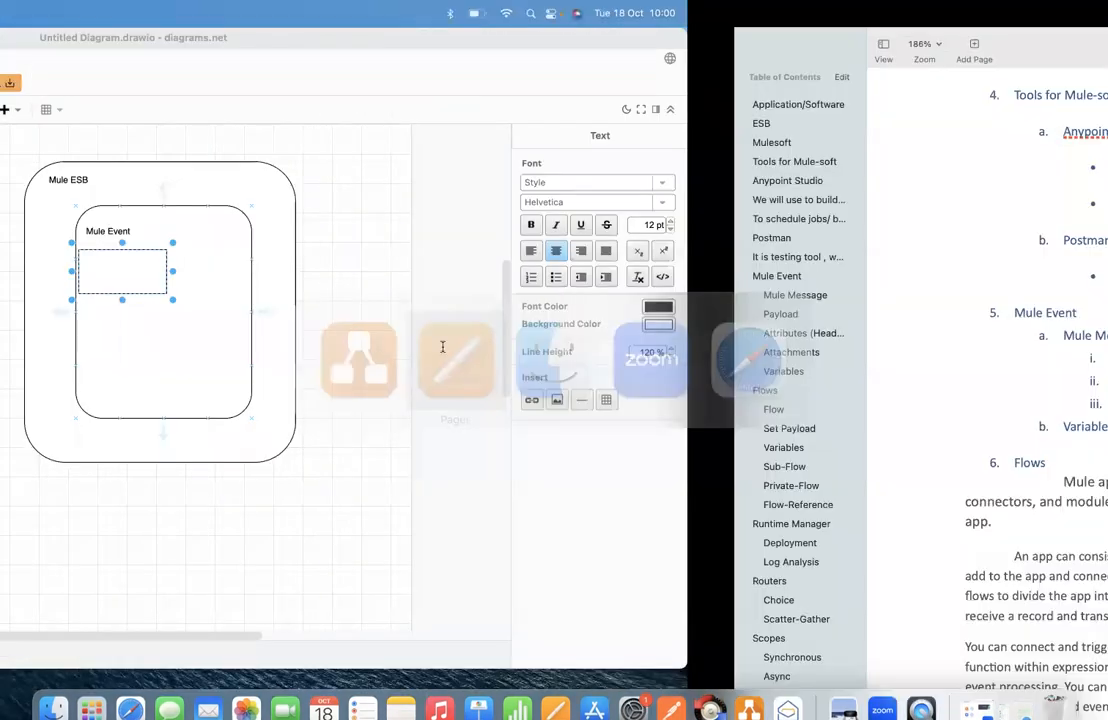
left_click(380, 318)
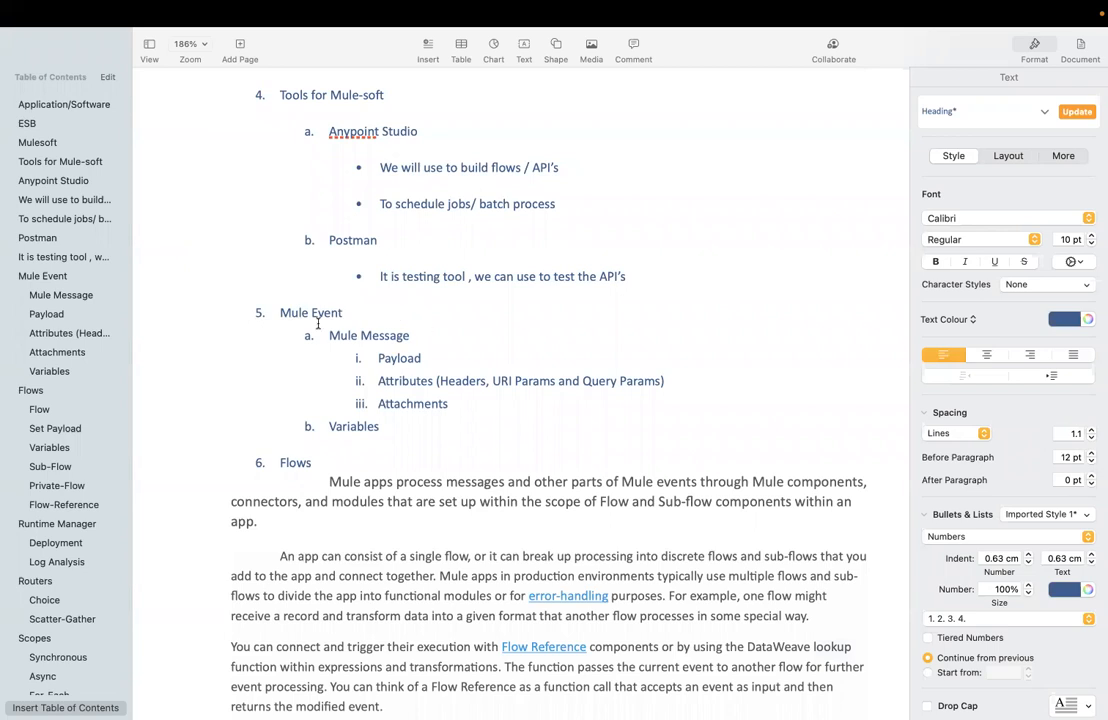
Step: Check the Mule Message line in the notes and type 'Mule Message' into the draw.io rectangle
left_click(423, 338)
key("super+Tab")
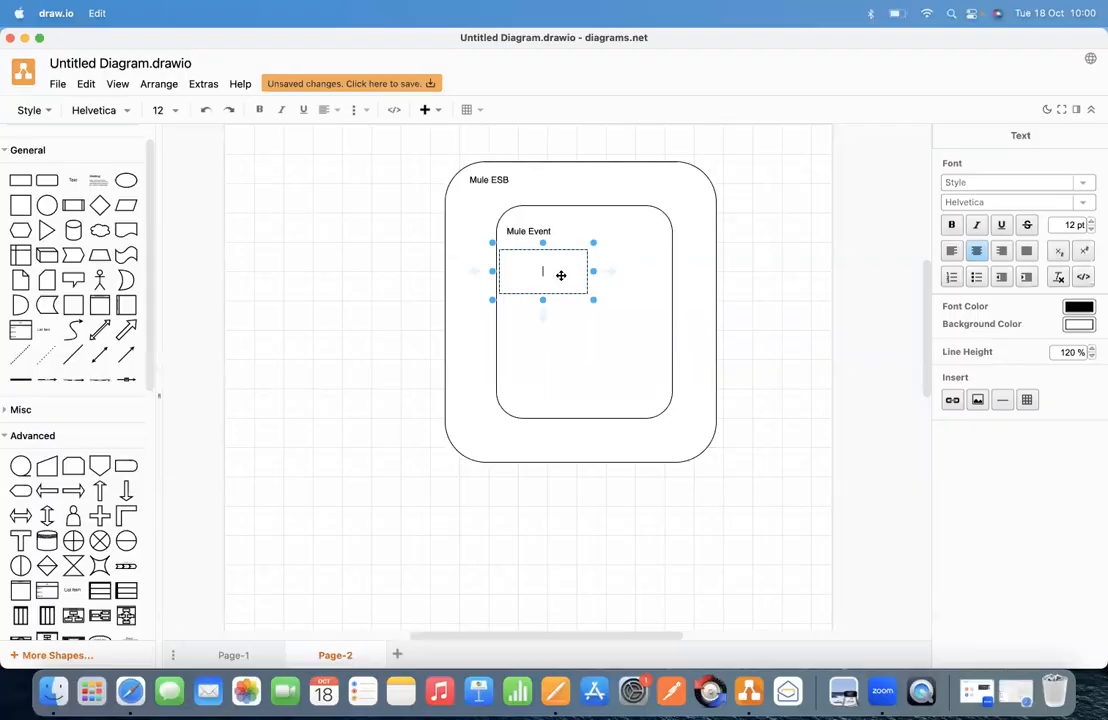
type("Mule Messag")
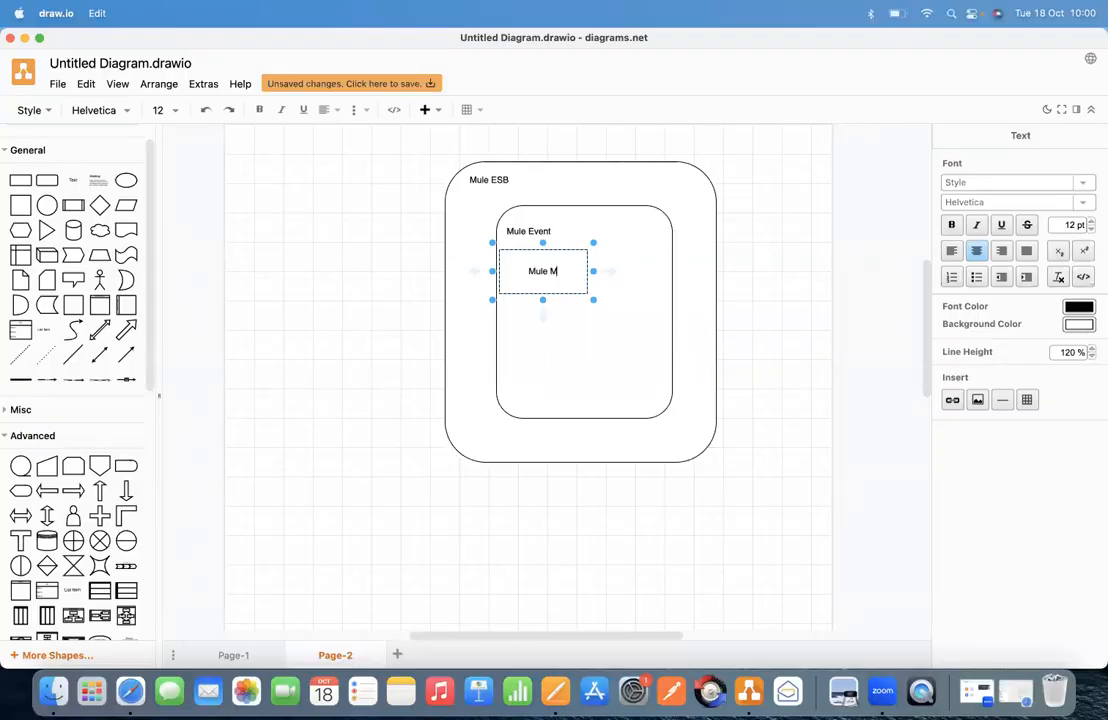